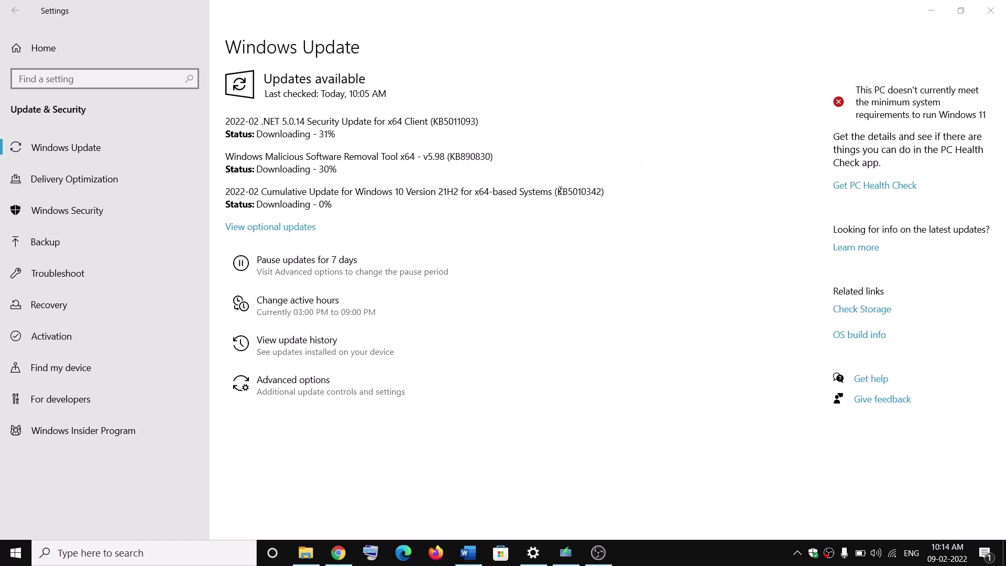
Review the KB number and Step 1 in the Fix Update KB5010342 guide, then minimize it
{"action": "left_click_drag", "start_coordinate": [559, 192], "coordinate": [602, 193]}
{"action": "left_click", "coordinate": [602, 193]}
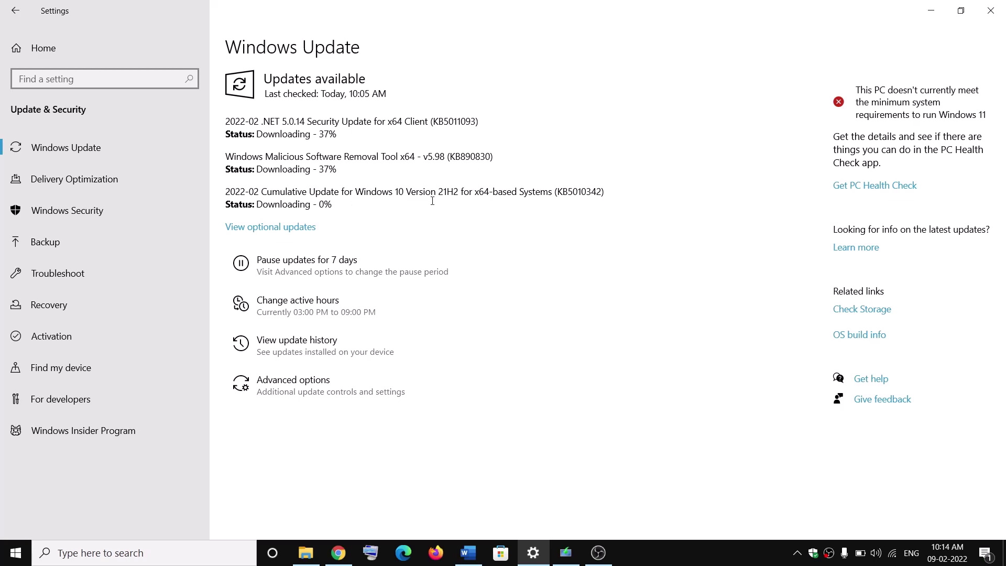
{"action": "left_click", "coordinate": [474, 556]}
{"action": "left_click_drag", "start_coordinate": [224, 311], "coordinate": [621, 325]}
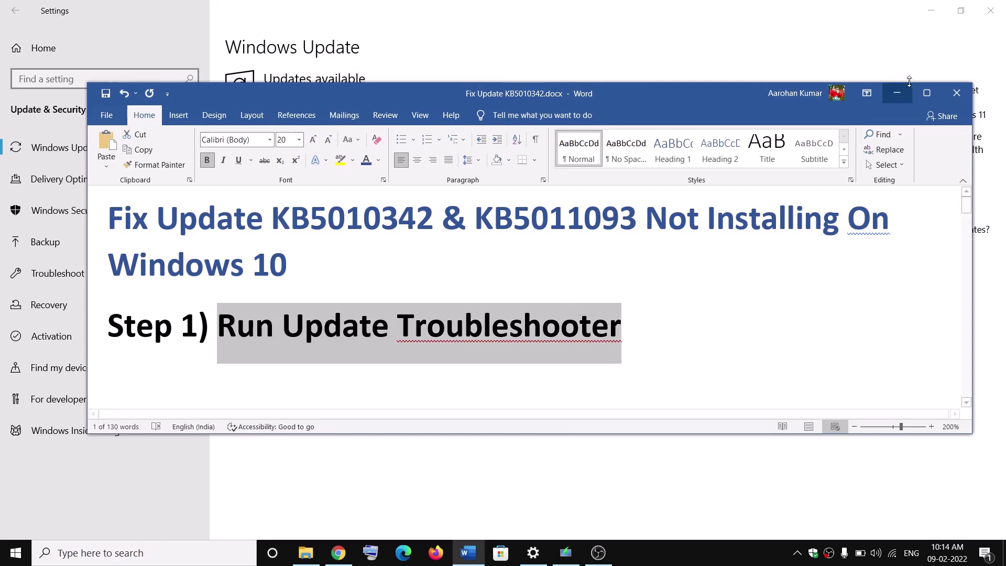
{"action": "left_click", "coordinate": [897, 93]}
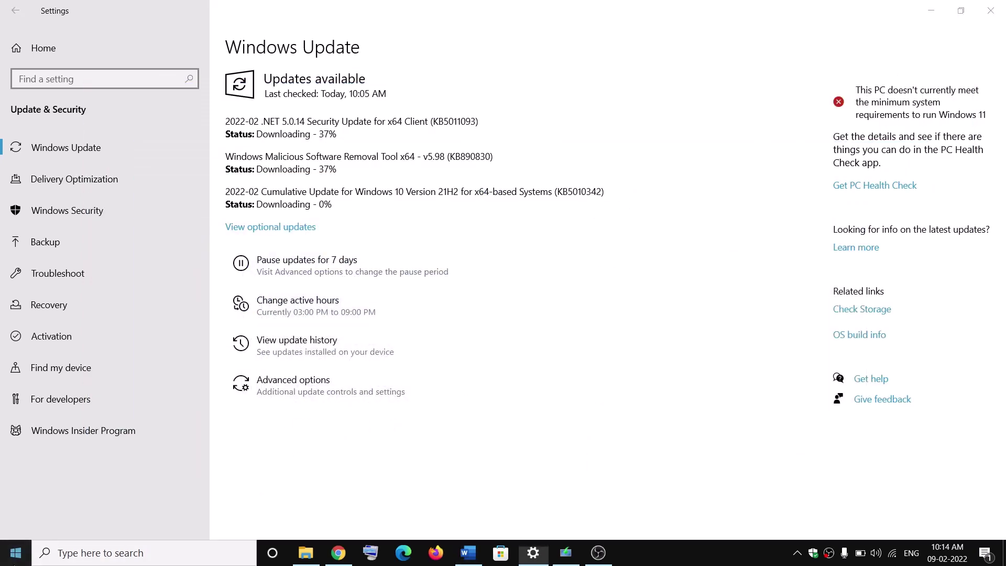
Run the Windows Update troubleshooter from Update & Security's additional troubleshooters list
{"action": "left_click", "coordinate": [16, 553]}
{"action": "left_click", "coordinate": [23, 503]}
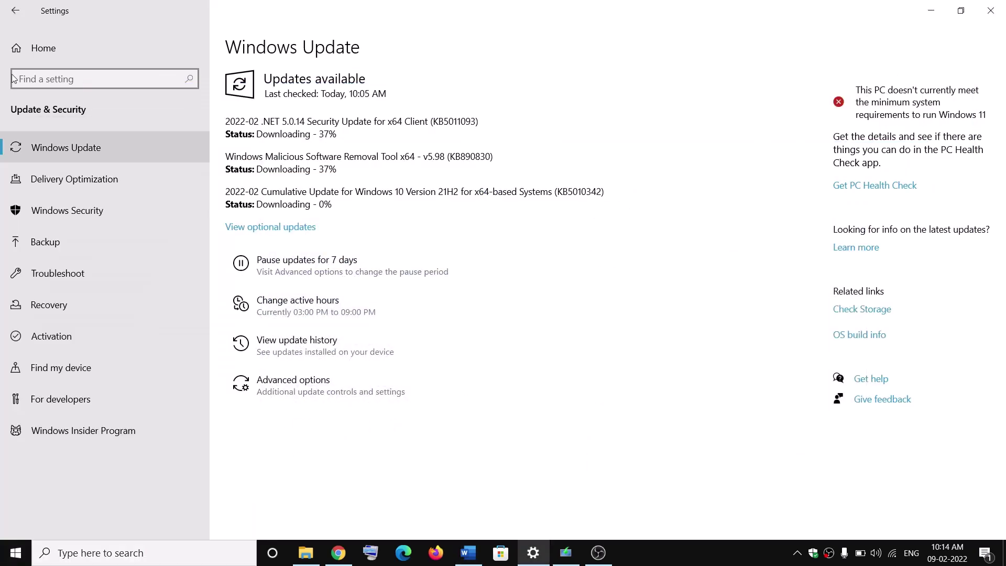
{"action": "left_click", "coordinate": [45, 53]}
{"action": "left_click", "coordinate": [480, 378]}
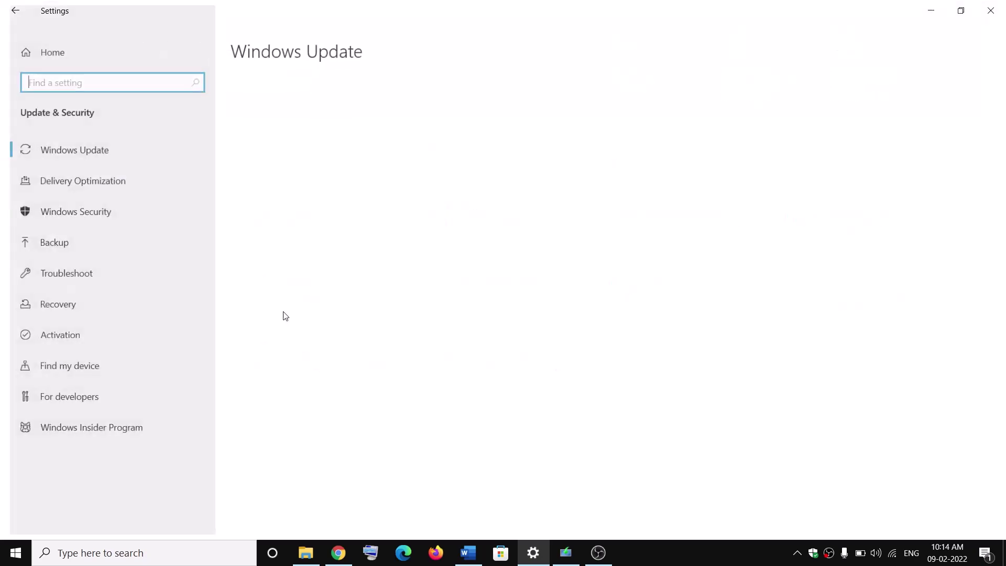
{"action": "left_click", "coordinate": [117, 278]}
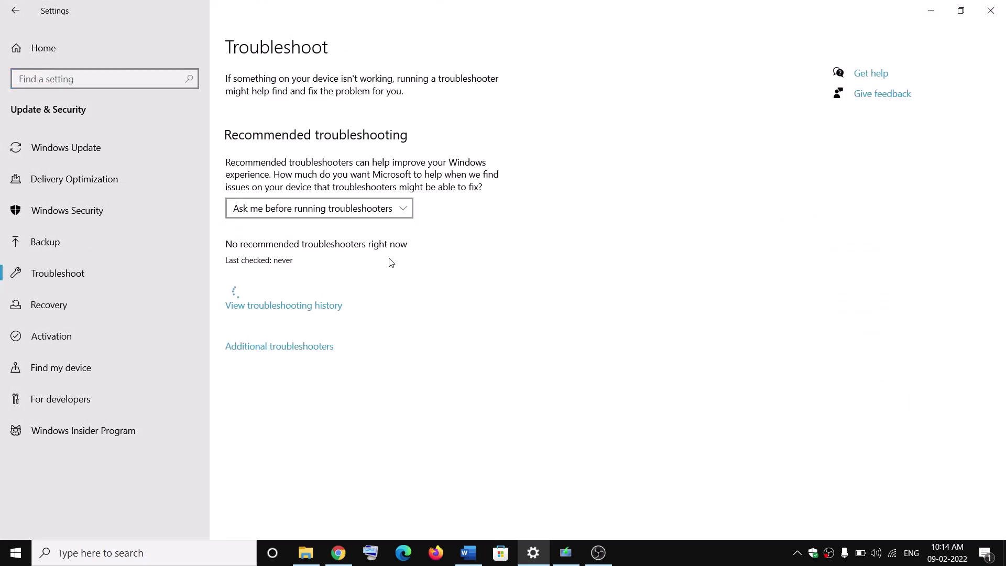
{"action": "left_click", "coordinate": [288, 348]}
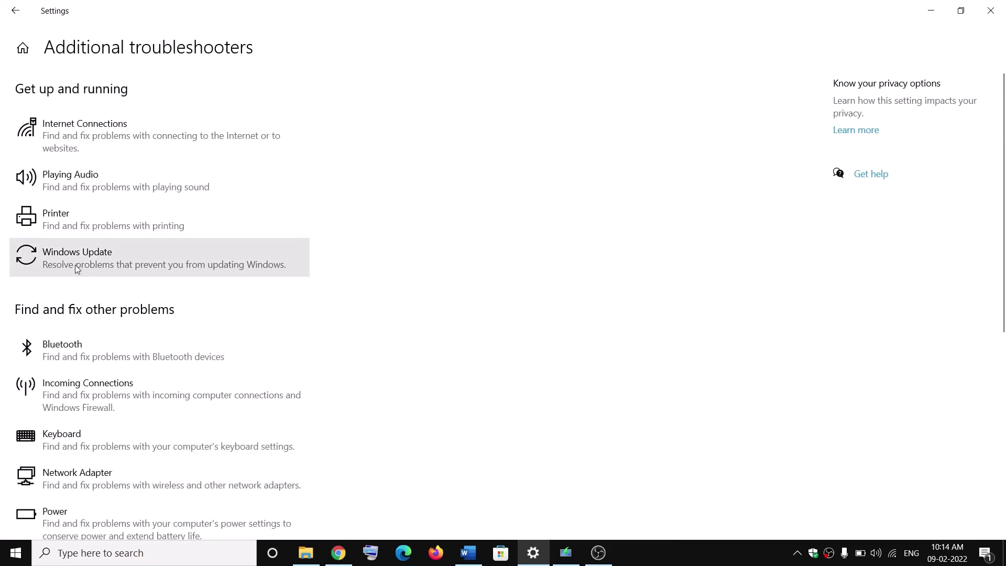
{"action": "left_click", "coordinate": [101, 264]}
{"action": "left_click", "coordinate": [254, 307]}
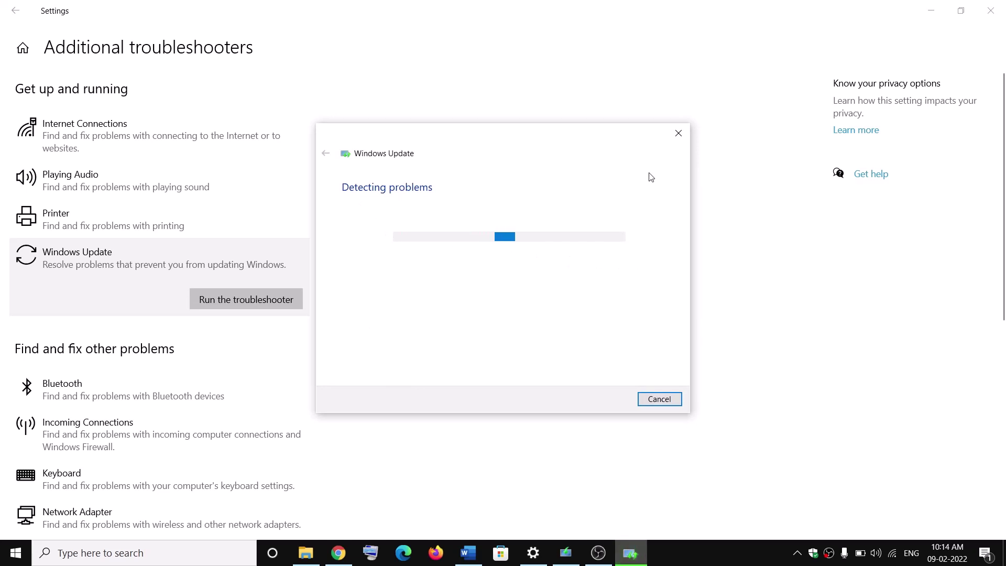
Check the Start menu power options without choosing one, and return to Settings
{"action": "left_click", "coordinate": [16, 553]}
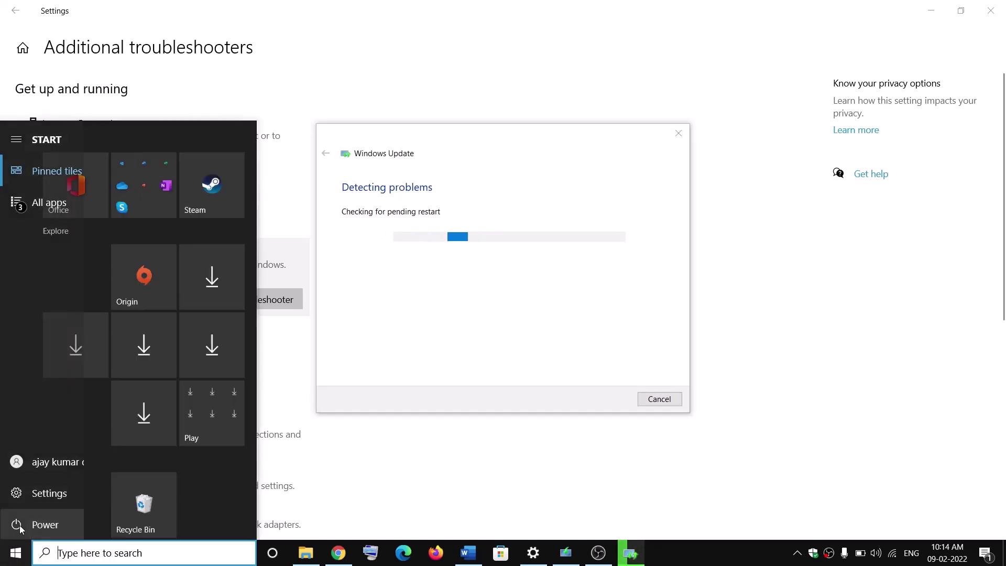
{"action": "left_click", "coordinate": [17, 525]}
{"action": "left_click", "coordinate": [753, 314]}
{"action": "left_click", "coordinate": [755, 314]}
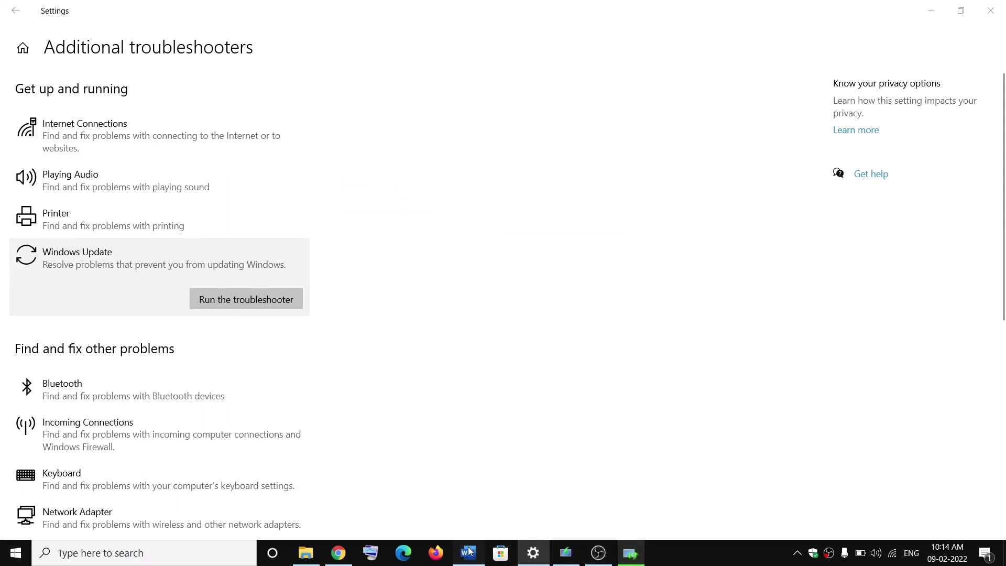
Select the Step 2 Windows 10 download link in the Word guide and switch to Chrome's download page
{"action": "left_click", "coordinate": [470, 551]}
{"action": "scroll", "coordinate": [331, 334], "scroll_direction": "down", "scroll_amount": 4}
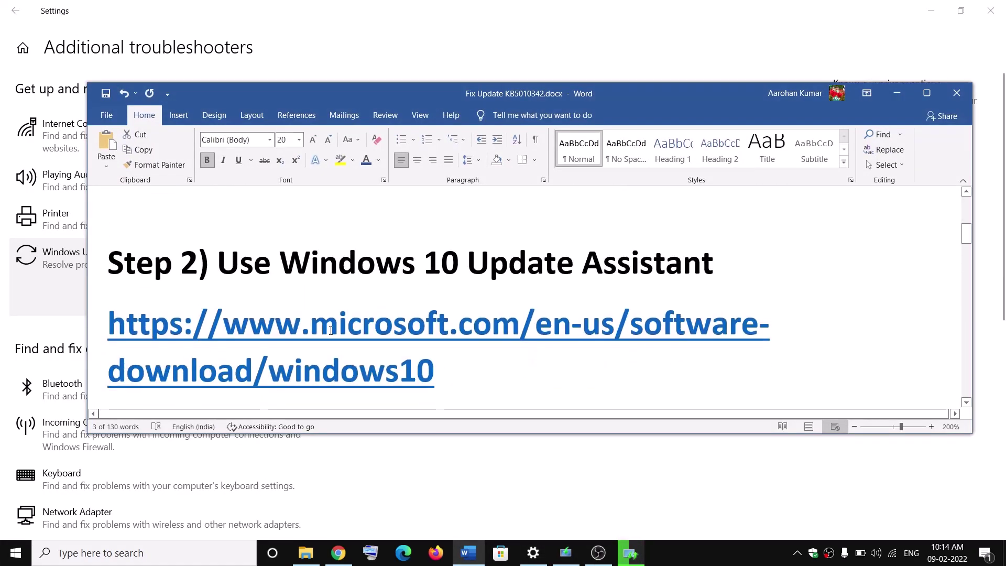
{"action": "left_click_drag", "start_coordinate": [218, 260], "coordinate": [719, 260]}
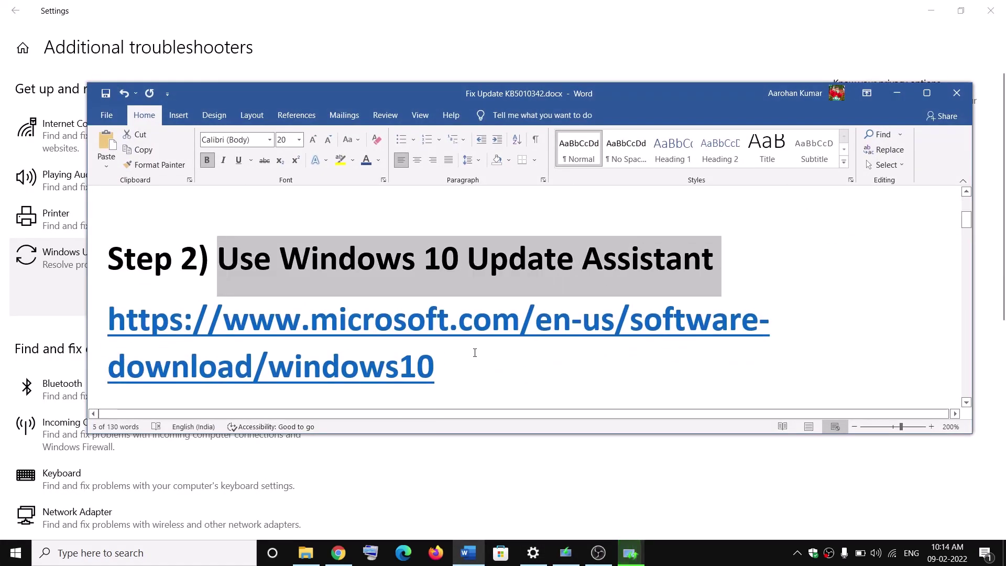
{"action": "scroll", "coordinate": [475, 352], "scroll_direction": "down", "scroll_amount": 1}
{"action": "triple_click", "coordinate": [238, 279]}
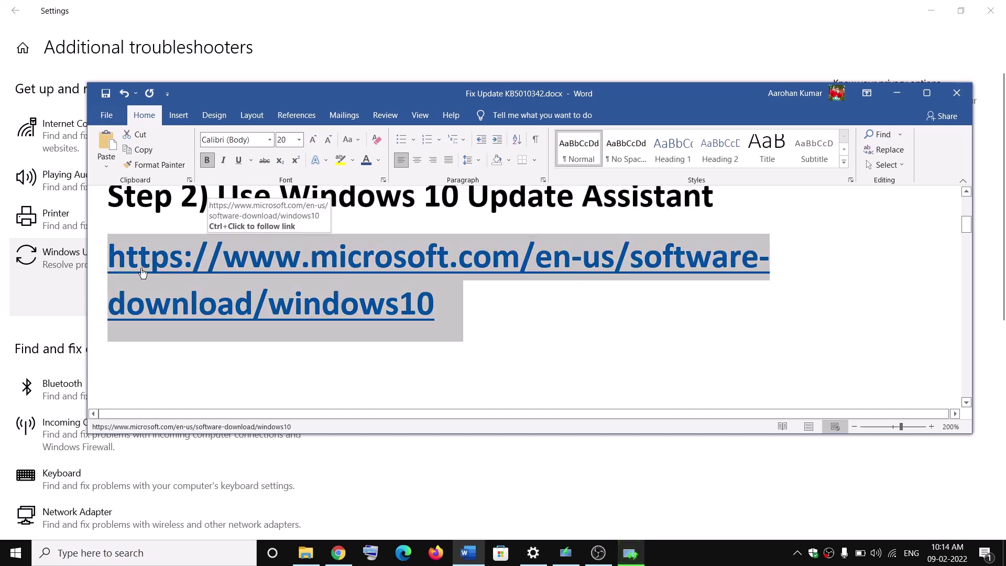
{"action": "left_click", "coordinate": [339, 551]}
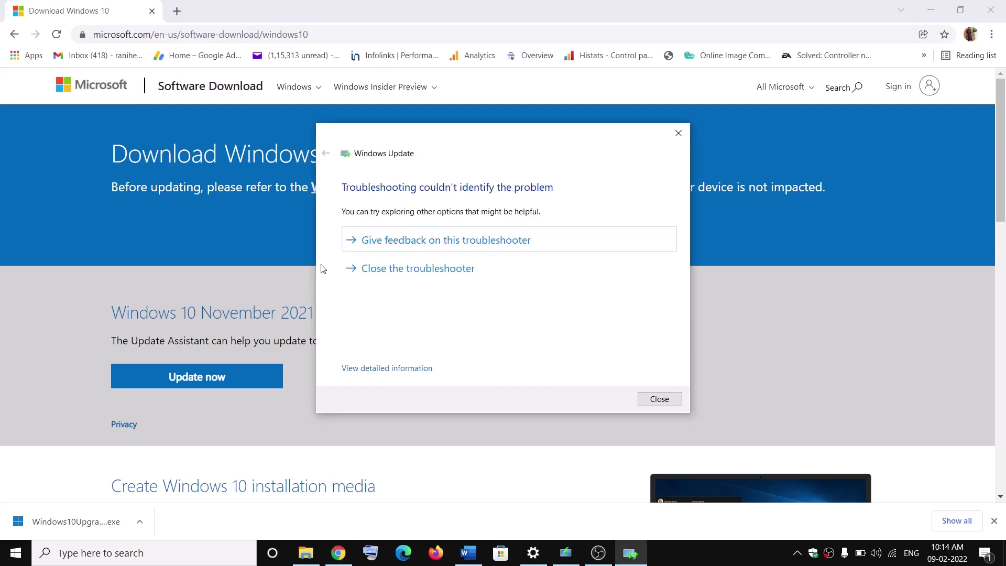
Download the Windows10Upgrade Update Assistant and let it run past the SmartScreen warning
{"action": "left_click", "coordinate": [203, 297]}
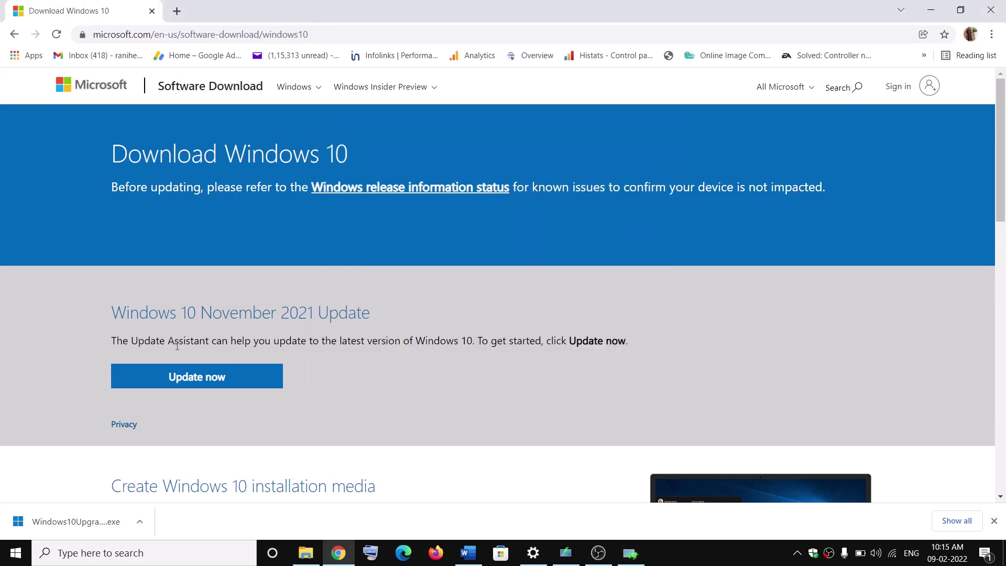
{"action": "left_click_drag", "start_coordinate": [134, 344], "coordinate": [190, 345]}
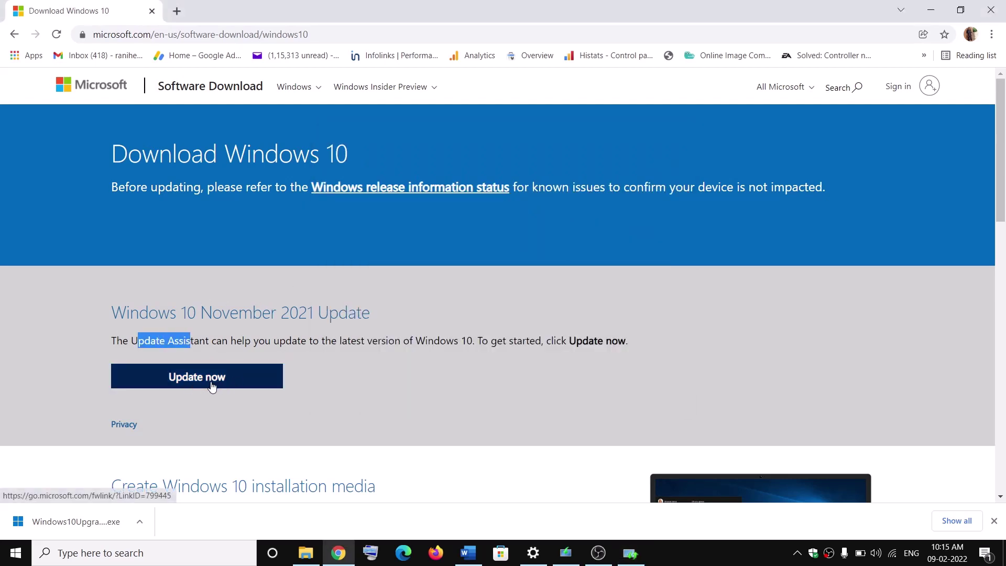
{"action": "left_click", "coordinate": [59, 522]}
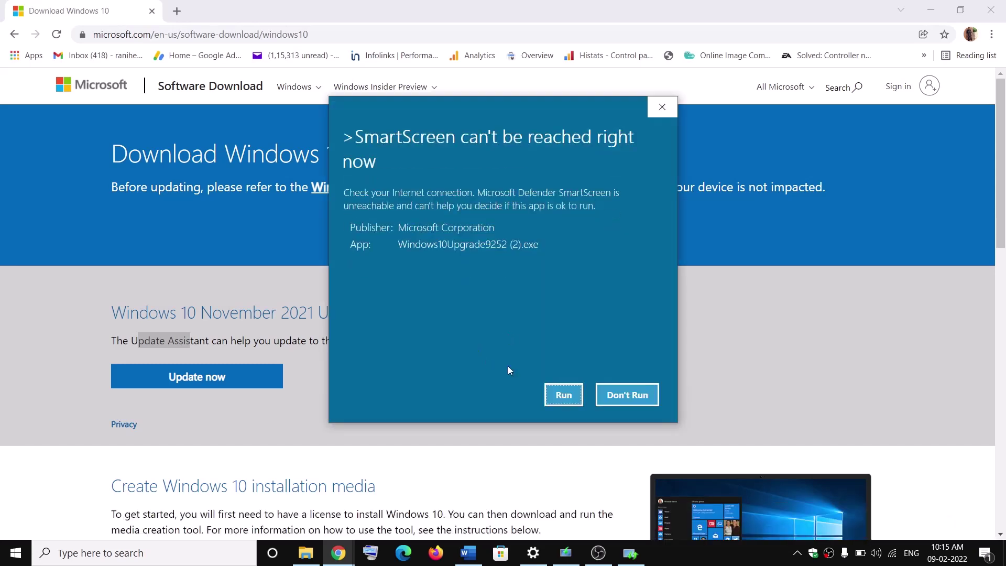
{"action": "left_click", "coordinate": [572, 394]}
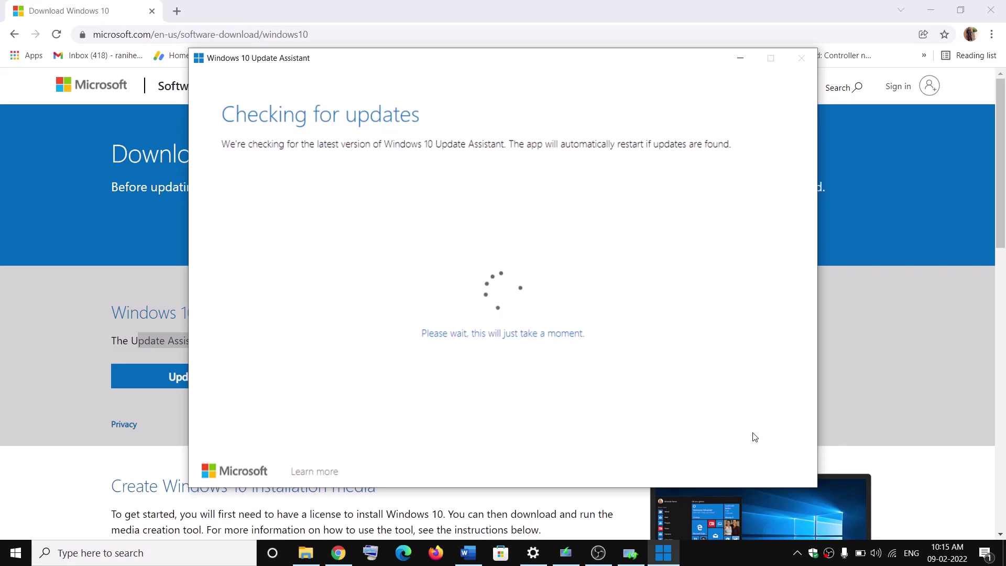
Exit the Update Assistant and copy the Step 3 reset commands from the Word guide
{"action": "left_click", "coordinate": [697, 426]}
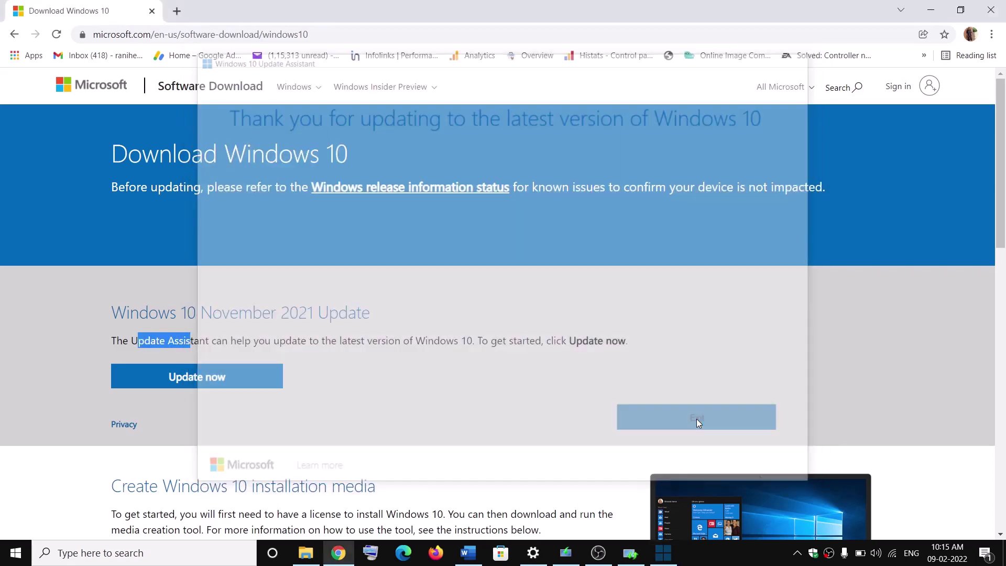
{"action": "left_click", "coordinate": [461, 560]}
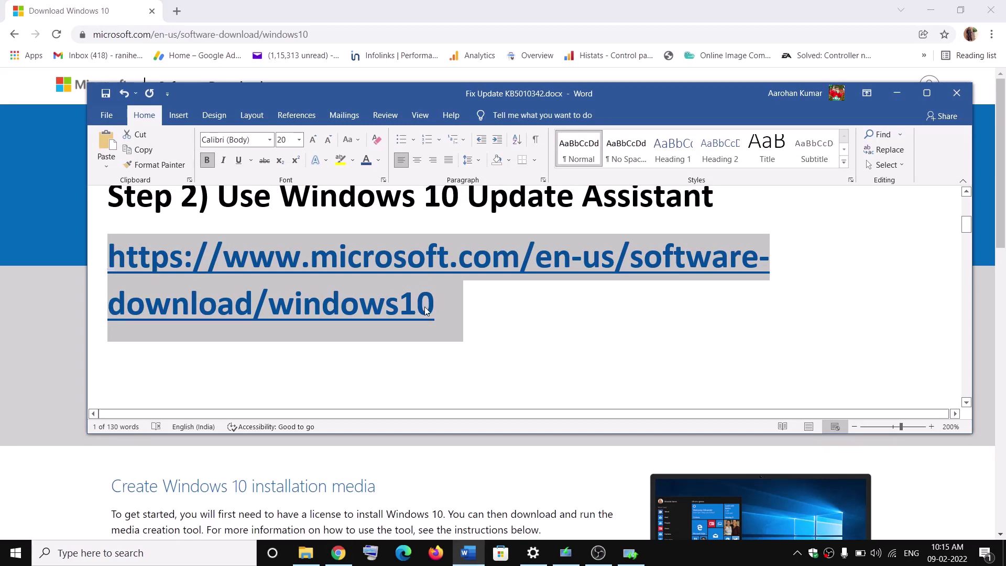
{"action": "scroll", "coordinate": [429, 311], "scroll_direction": "down", "scroll_amount": 3}
{"action": "scroll", "coordinate": [428, 304], "scroll_direction": "down", "scroll_amount": 1}
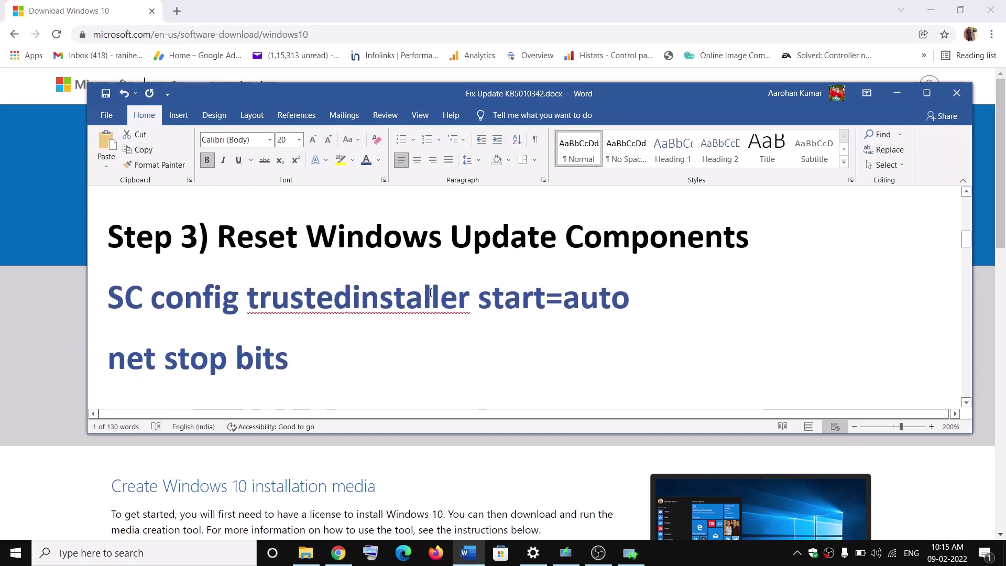
{"action": "left_click_drag", "start_coordinate": [110, 297], "coordinate": [368, 291]}
{"action": "right_click", "coordinate": [282, 272]}
{"action": "left_click", "coordinate": [296, 292]}
Paste the copied reset commands into a new Notepad document
{"action": "left_click", "coordinate": [181, 552]}
{"action": "type", "text": "note"}
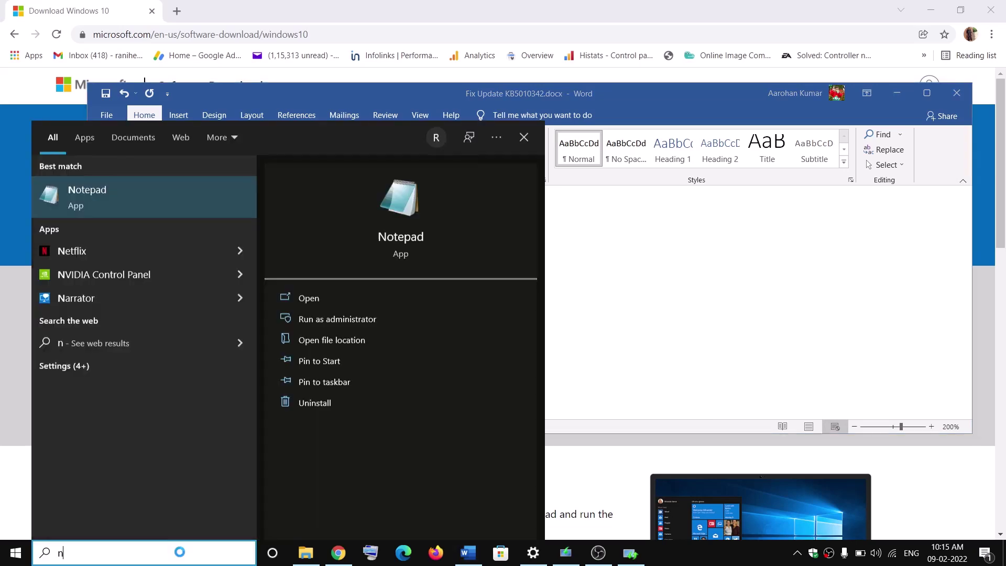
{"action": "left_click", "coordinate": [126, 202]}
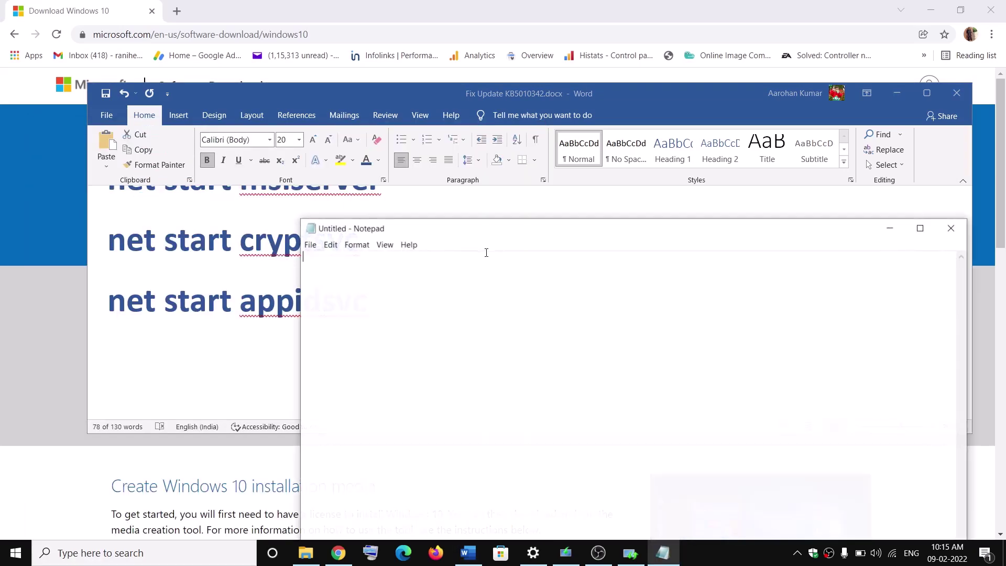
{"action": "right_click", "coordinate": [396, 282]}
{"action": "left_click", "coordinate": [287, 337]}
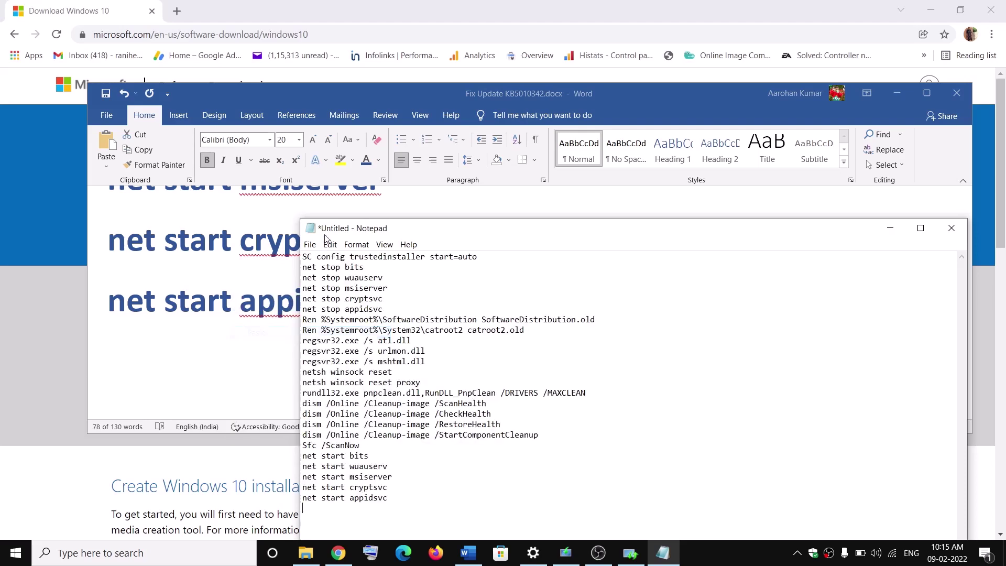
{"action": "left_click", "coordinate": [309, 244]}
Start saving to the Desktop, taking the Wufix.bat name from the Word guide
{"action": "left_click", "coordinate": [349, 310]}
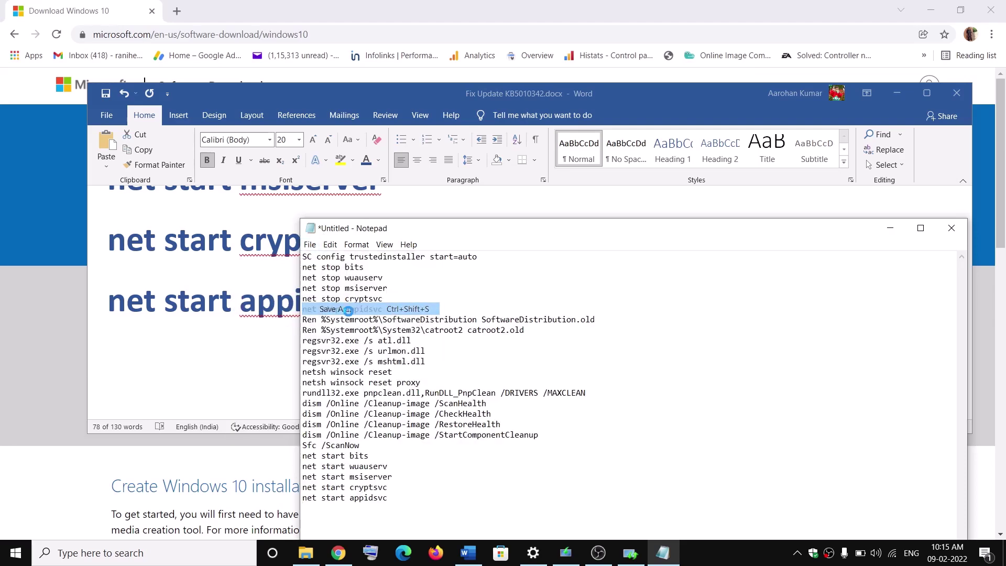
{"action": "scroll", "coordinate": [356, 274], "scroll_direction": "up", "scroll_amount": 2}
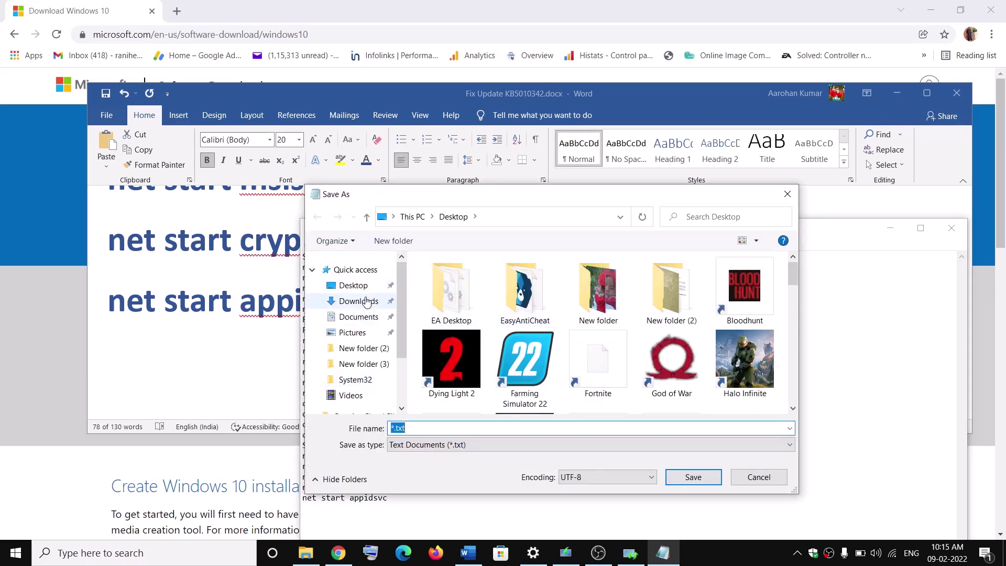
{"action": "left_click", "coordinate": [353, 288]}
{"action": "left_click", "coordinate": [298, 324]}
{"action": "scroll", "coordinate": [297, 328], "scroll_direction": "down", "scroll_amount": 5}
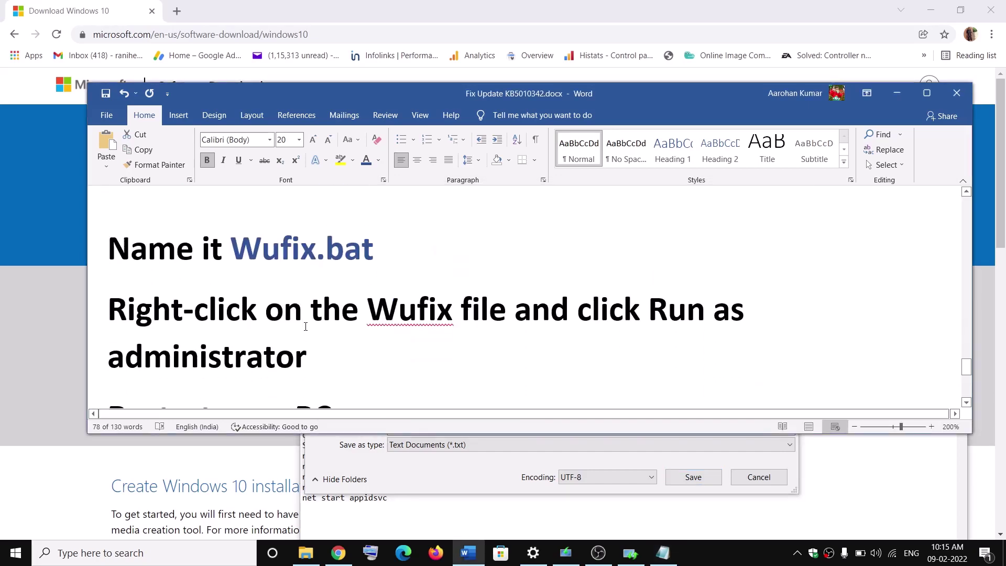
{"action": "left_click_drag", "start_coordinate": [373, 233], "coordinate": [269, 236]}
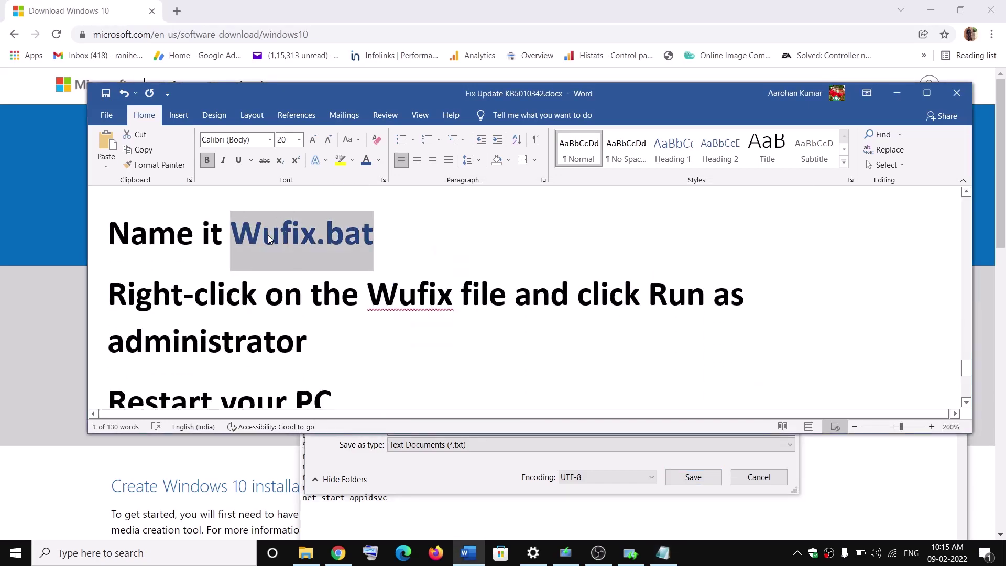
{"action": "left_click", "coordinate": [428, 444]}
Save the file as Wufix.bat with type All Files, then close Notepad
{"action": "left_click", "coordinate": [428, 425]}
{"action": "key", "text": "ctrl+v"}
{"action": "left_click", "coordinate": [426, 450]}
{"action": "left_click", "coordinate": [419, 466]}
{"action": "left_click", "coordinate": [693, 478]}
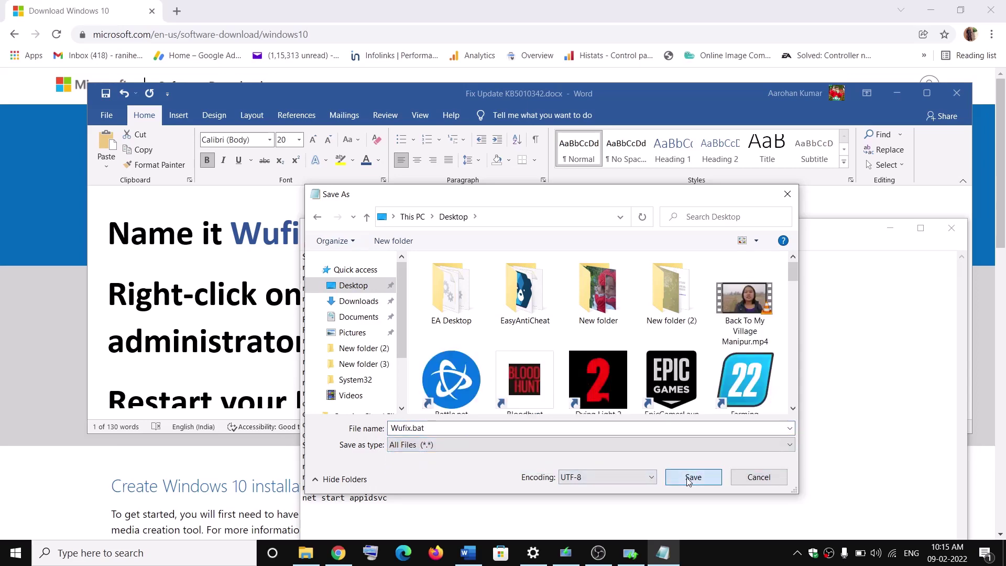
{"action": "left_click", "coordinate": [957, 226]}
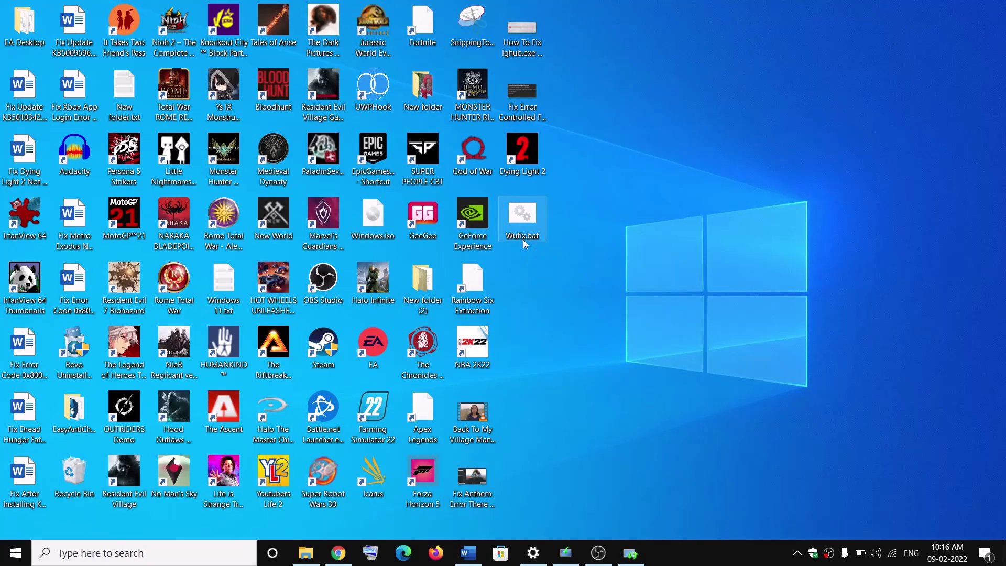
Run Wufix.bat as administrator and move the Command Prompt window aside
{"action": "right_click", "coordinate": [523, 241]}
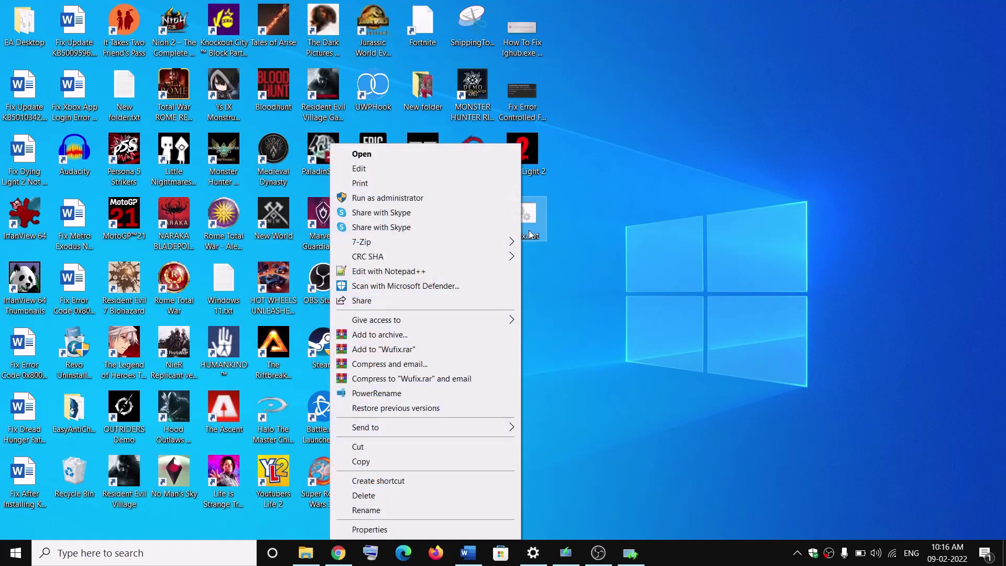
{"action": "left_click", "coordinate": [430, 201]}
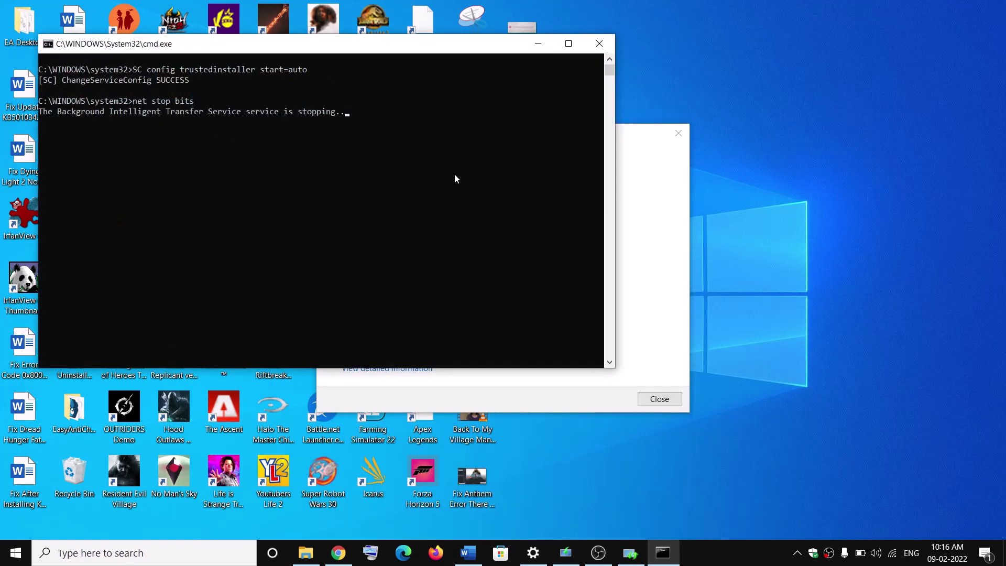
{"action": "left_click_drag", "start_coordinate": [425, 53], "coordinate": [544, 150]}
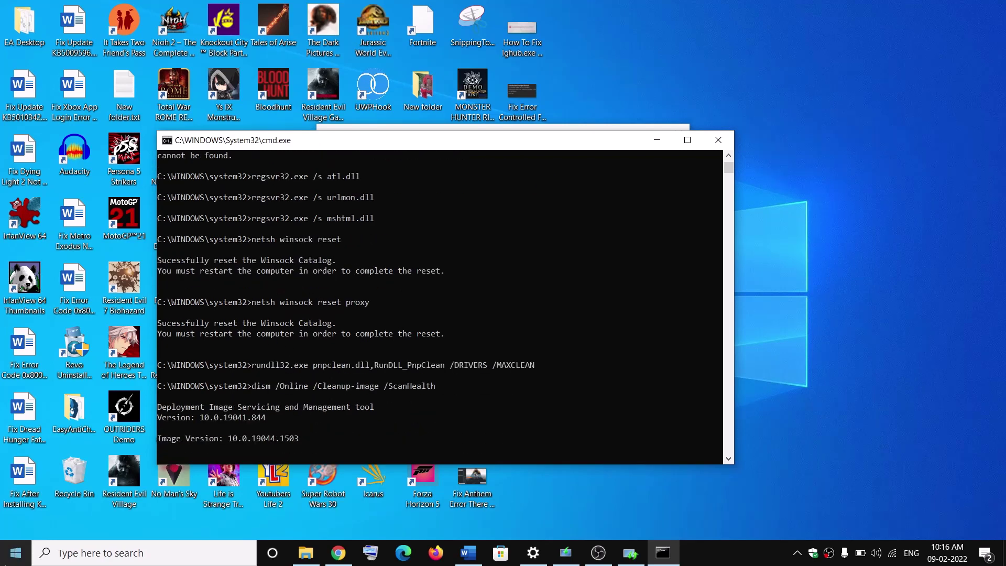
Check the Start power choices, dismiss them without restarting, and return to Word
{"action": "left_click", "coordinate": [16, 553]}
{"action": "left_click", "coordinate": [16, 524]}
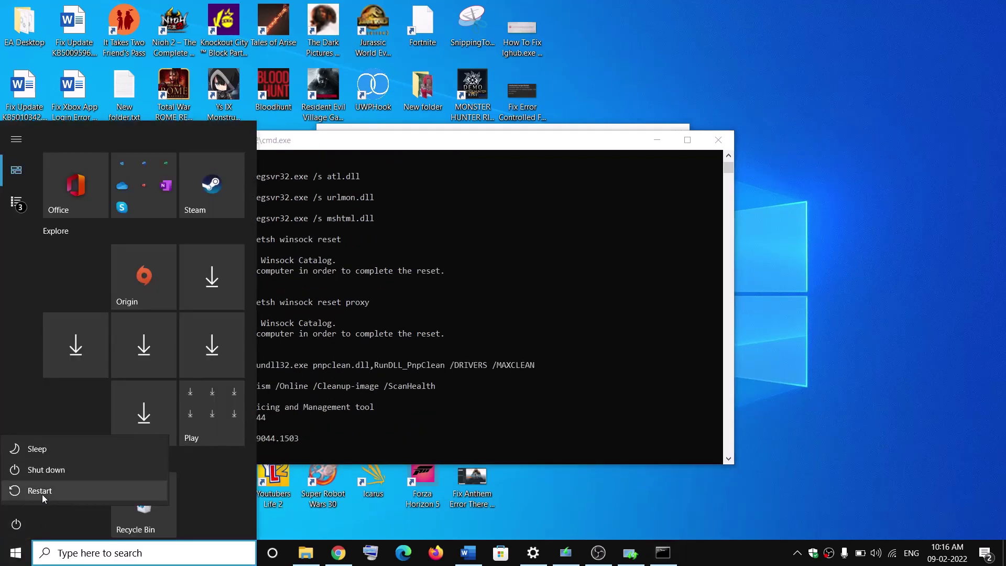
{"action": "key", "text": "Escape"}
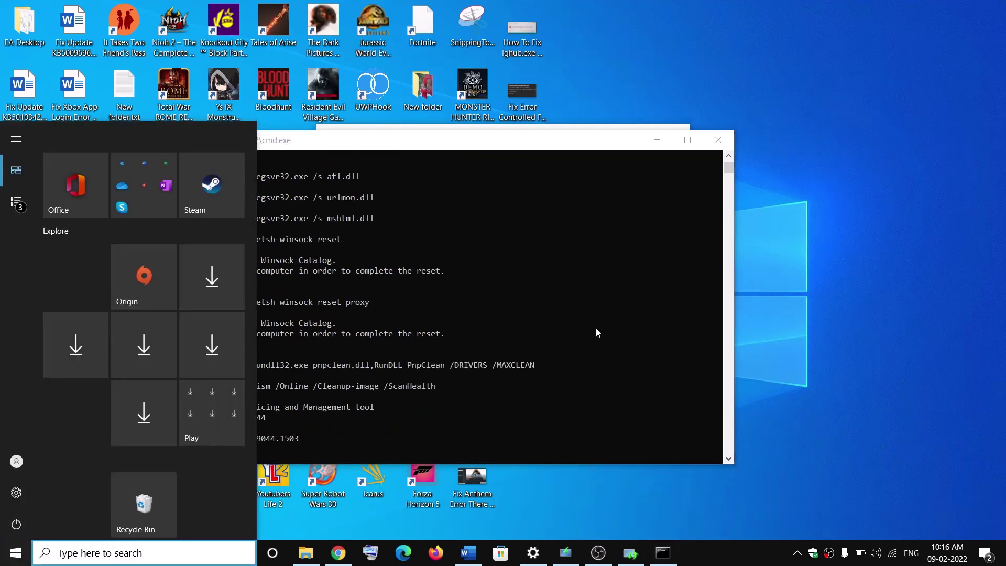
{"action": "left_click", "coordinate": [468, 553]}
Select the Step 4 download link in Word, then find Chrome's Create Windows 10 installation media section
{"action": "scroll", "coordinate": [374, 318], "scroll_direction": "down", "scroll_amount": 3}
{"action": "scroll", "coordinate": [374, 318], "scroll_direction": "down", "scroll_amount": 1}
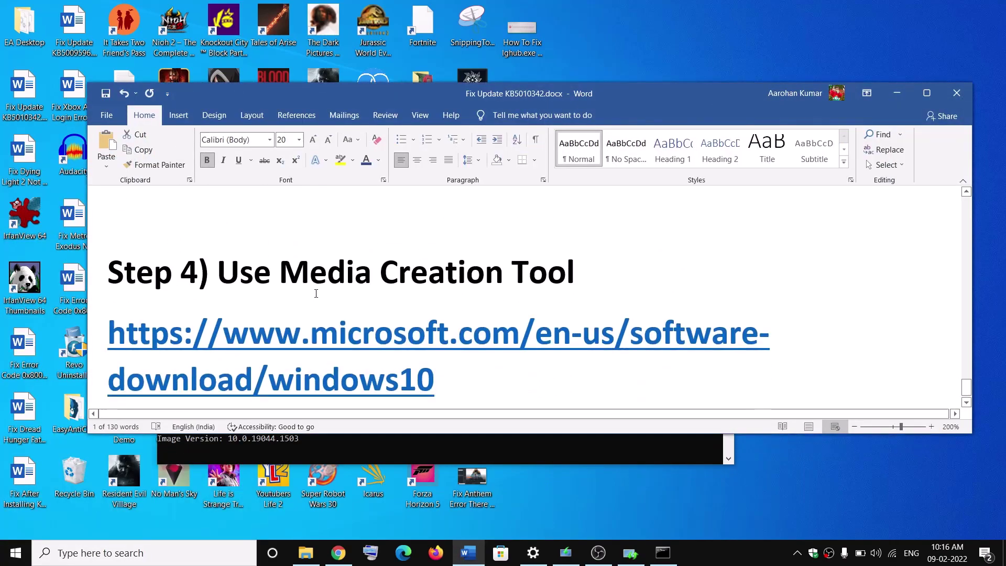
{"action": "left_click_drag", "start_coordinate": [233, 270], "coordinate": [581, 272]}
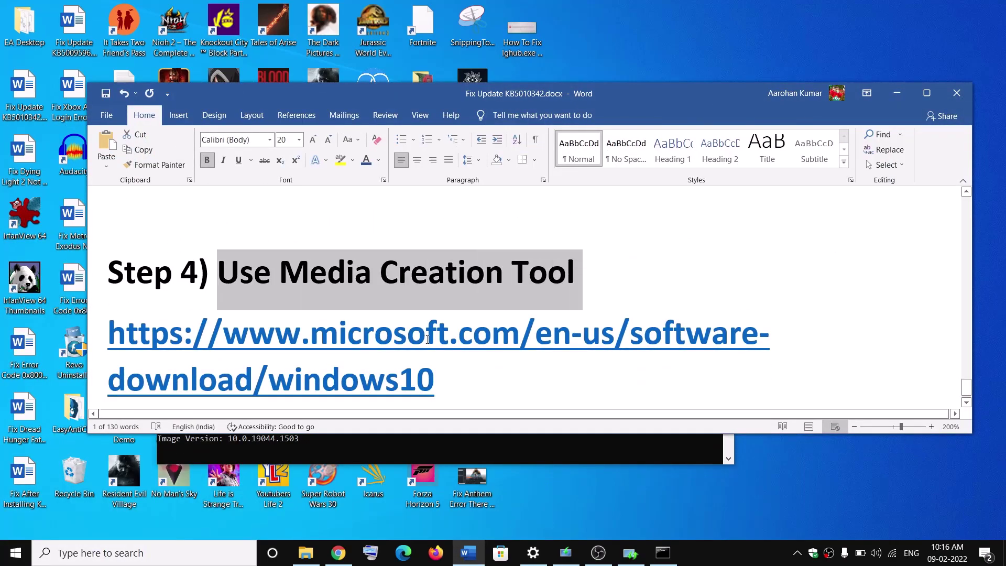
{"action": "scroll", "coordinate": [433, 337], "scroll_direction": "down", "scroll_amount": 1}
{"action": "triple_click", "coordinate": [278, 333]}
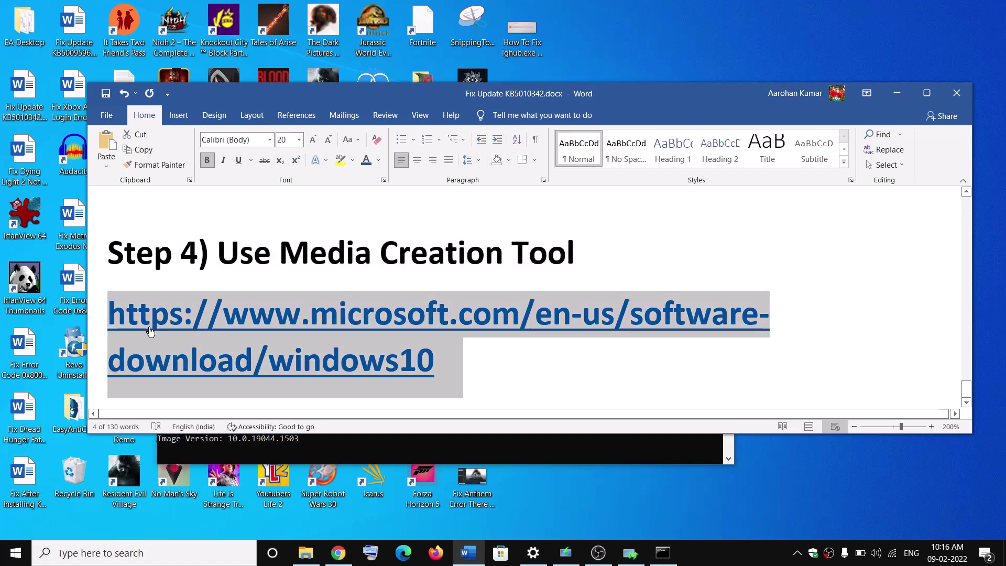
{"action": "left_click", "coordinate": [351, 560]}
{"action": "scroll", "coordinate": [249, 386], "scroll_direction": "down", "scroll_amount": 3}
{"action": "left_click_drag", "start_coordinate": [123, 336], "coordinate": [186, 340]}
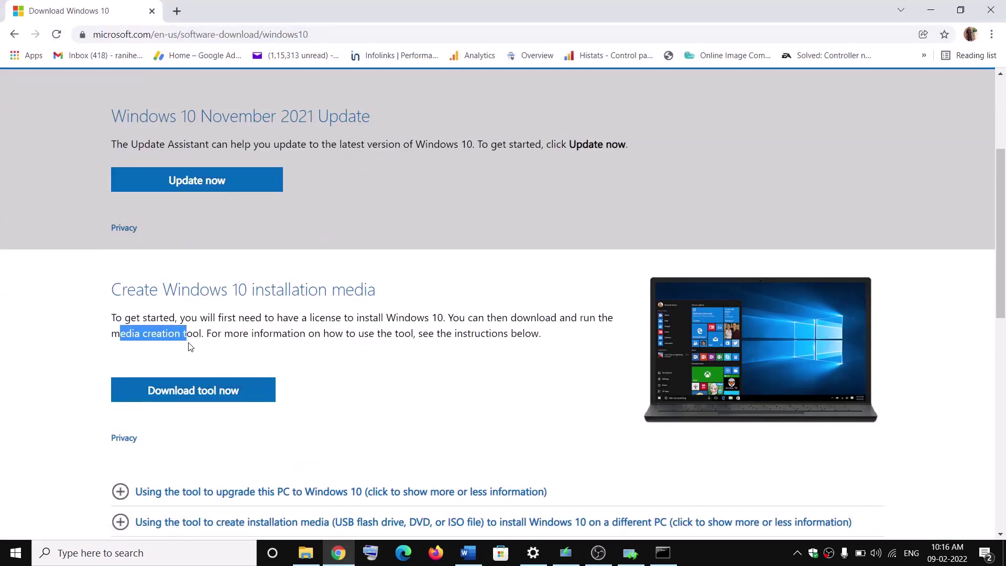
Download and run the Media Creation Tool, accept the license, and choose Upgrade this PC now
{"action": "left_click", "coordinate": [213, 400]}
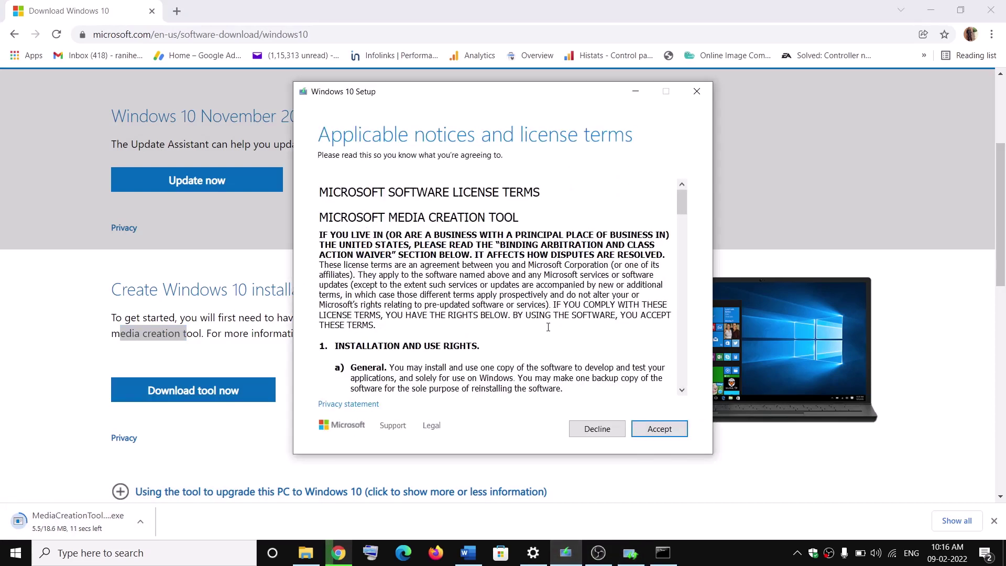
{"action": "left_click", "coordinate": [655, 429]}
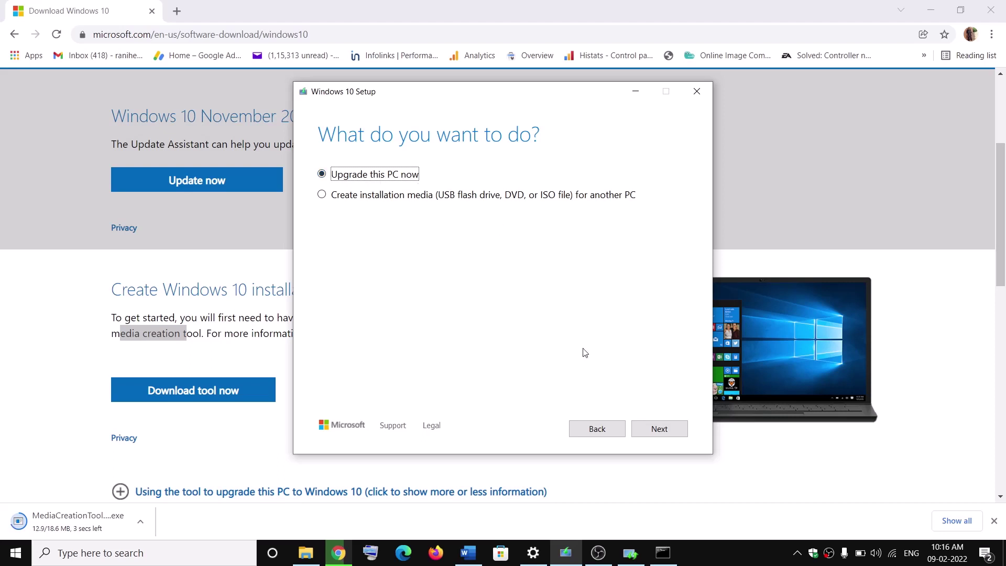
{"action": "left_click", "coordinate": [662, 433]}
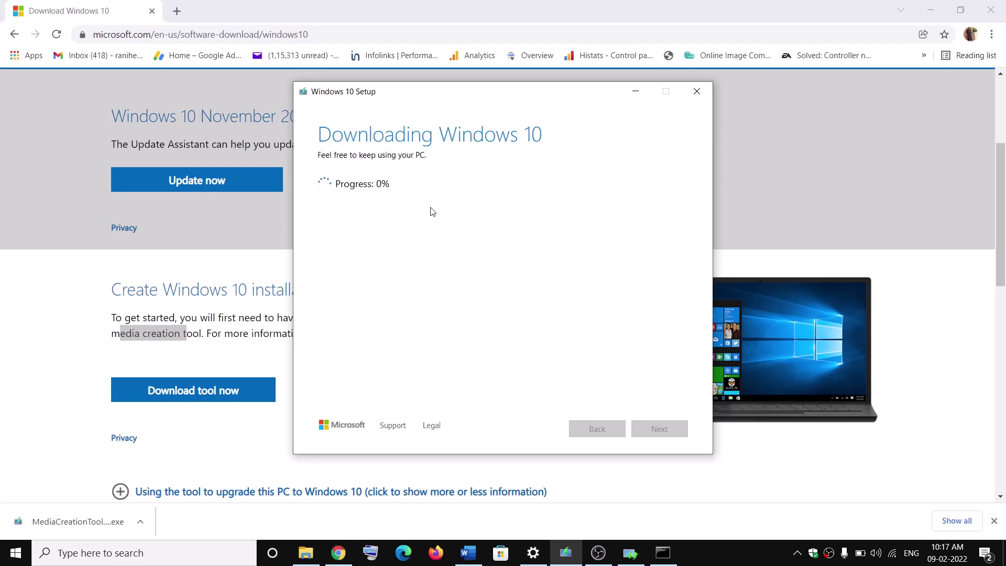
{"action": "left_click", "coordinate": [722, 552]}
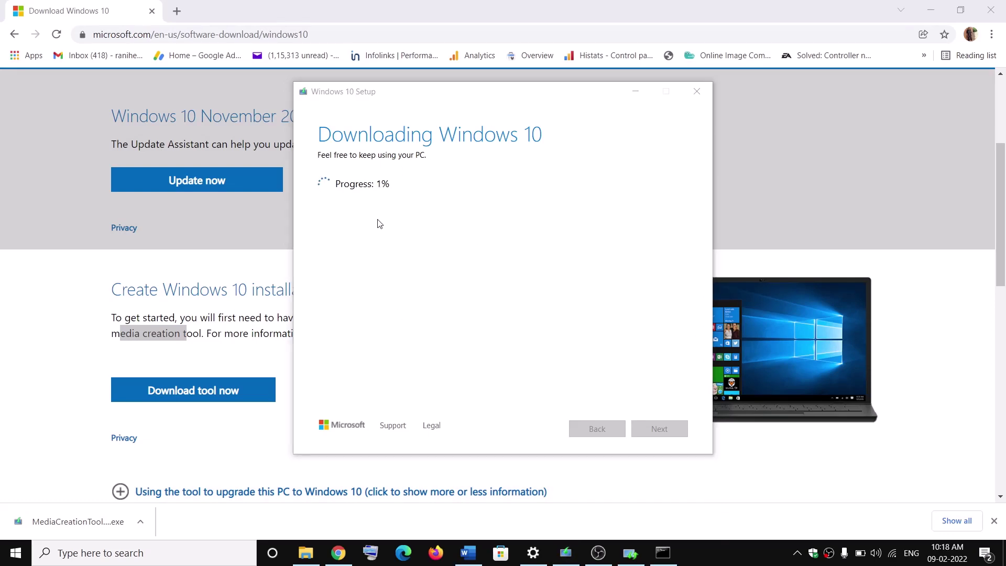
{"action": "left_click", "coordinate": [469, 553]}
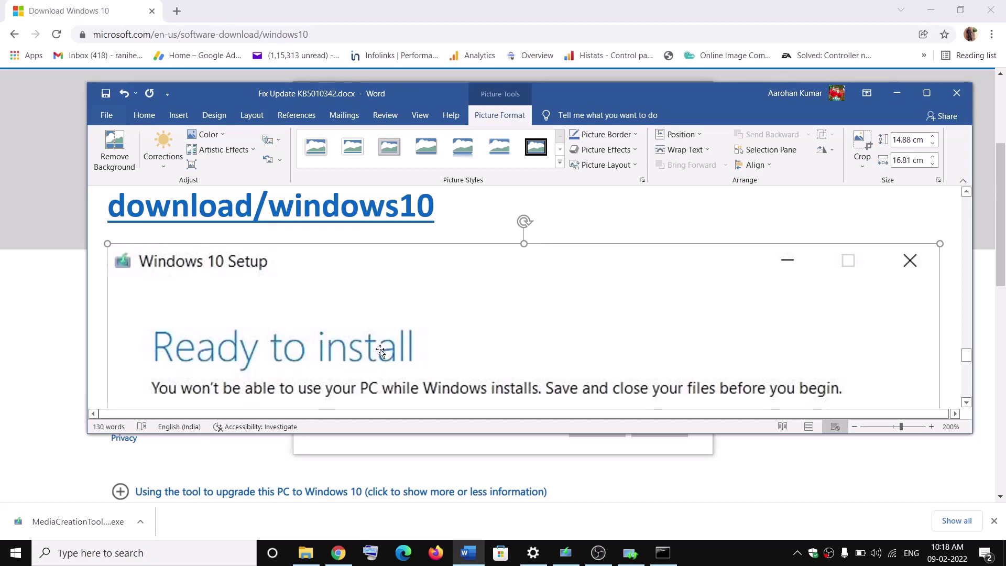
Maximize Word and scroll through the Ready to install instructions
{"action": "left_click", "coordinate": [927, 94]}
{"action": "scroll", "coordinate": [150, 345], "scroll_direction": "down", "scroll_amount": 2}
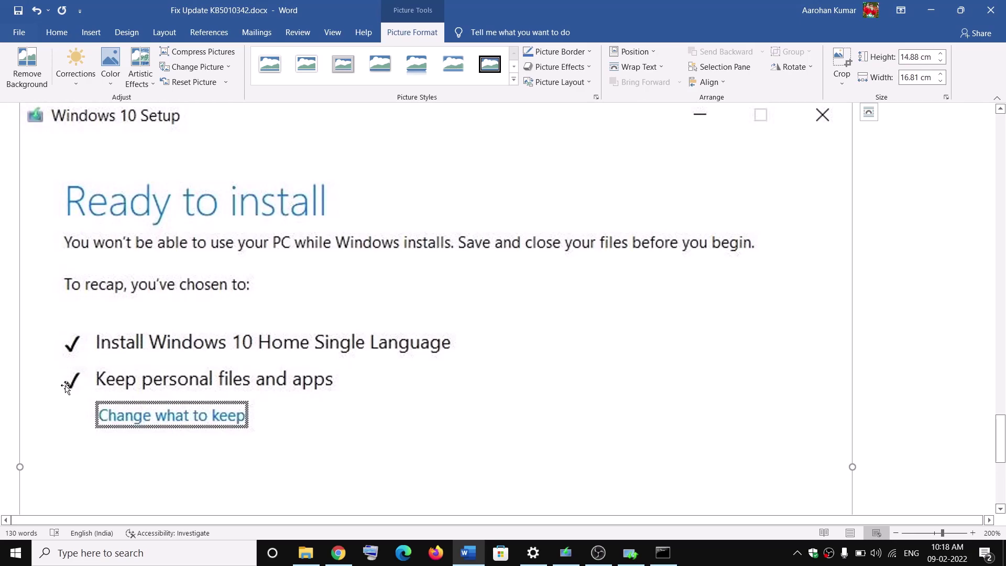
{"action": "scroll", "coordinate": [707, 377], "scroll_direction": "down", "scroll_amount": 3}
{"action": "scroll", "coordinate": [707, 380], "scroll_direction": "down", "scroll_amount": 1}
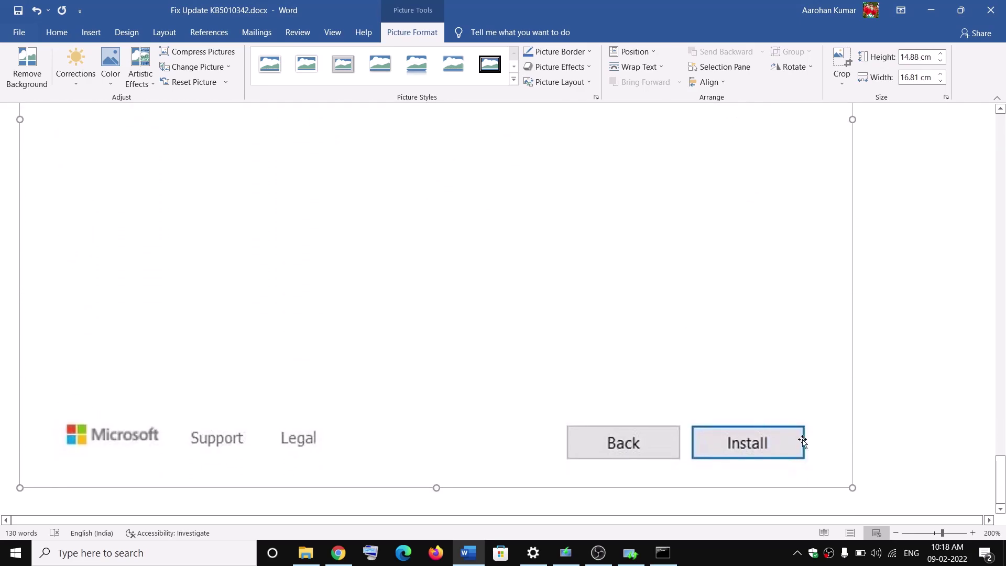
{"action": "left_click_drag", "start_coordinate": [1003, 475], "coordinate": [1003, 118]}
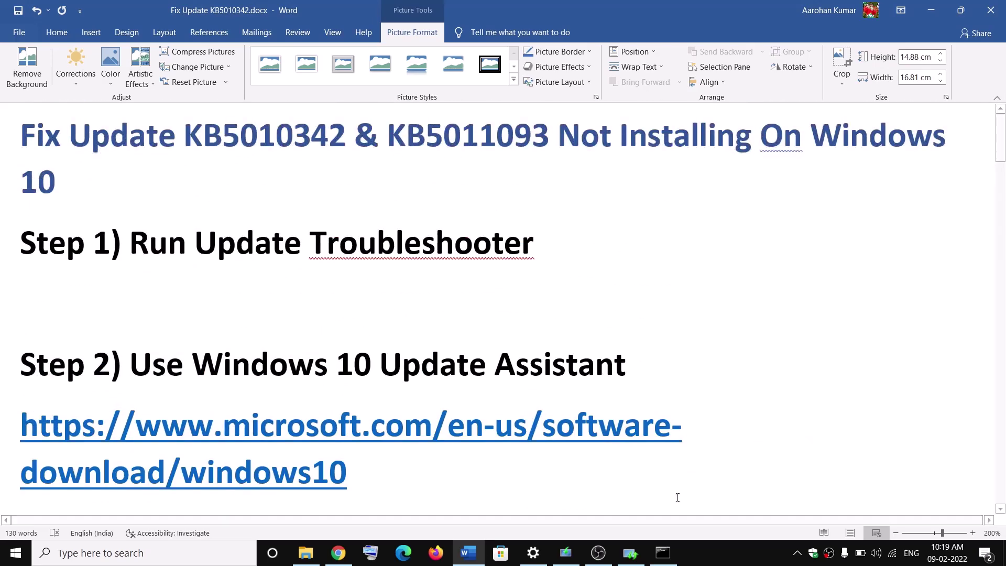
Open Settings' Windows Update page showing KB5010342 downloading at 23%
{"action": "left_click", "coordinate": [534, 554]}
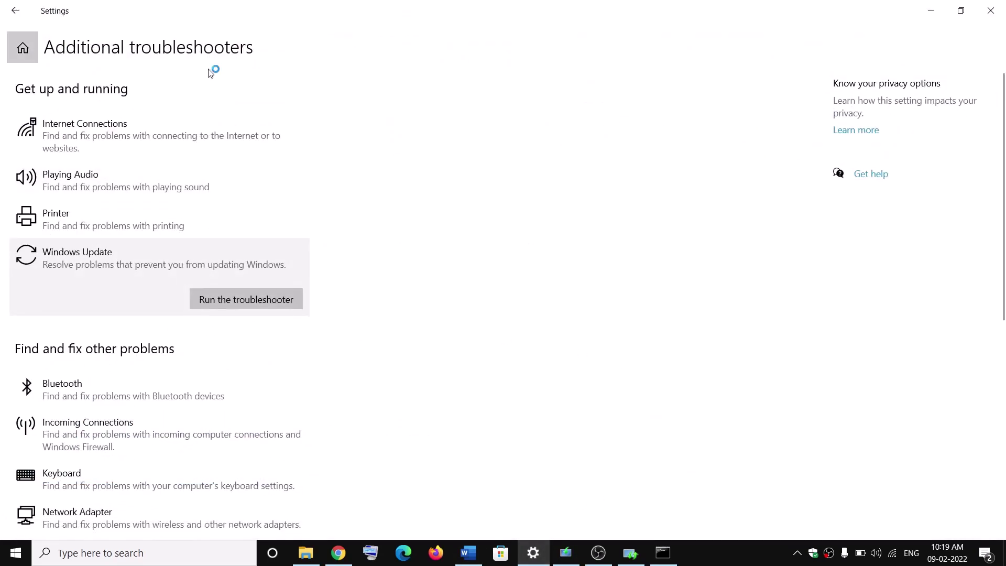
{"action": "left_click", "coordinate": [23, 47]}
{"action": "left_click", "coordinate": [529, 384]}
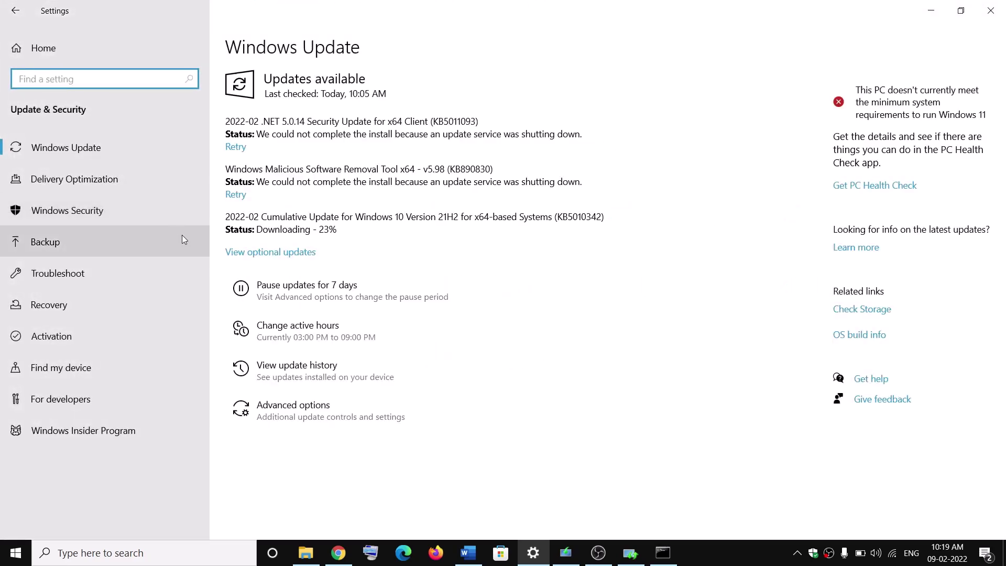